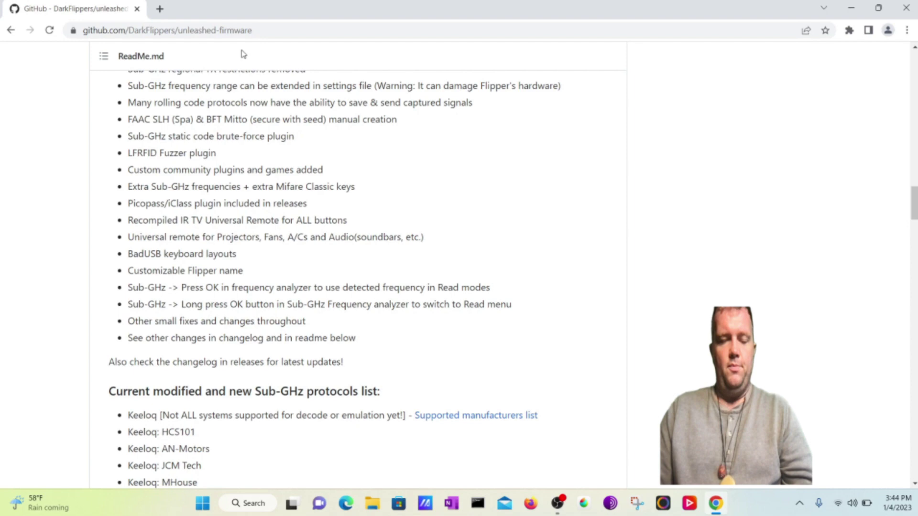
Step: Return to the top of the unleashed-firmware repository page
{"action": "left_click", "coordinate": [184, 32]}
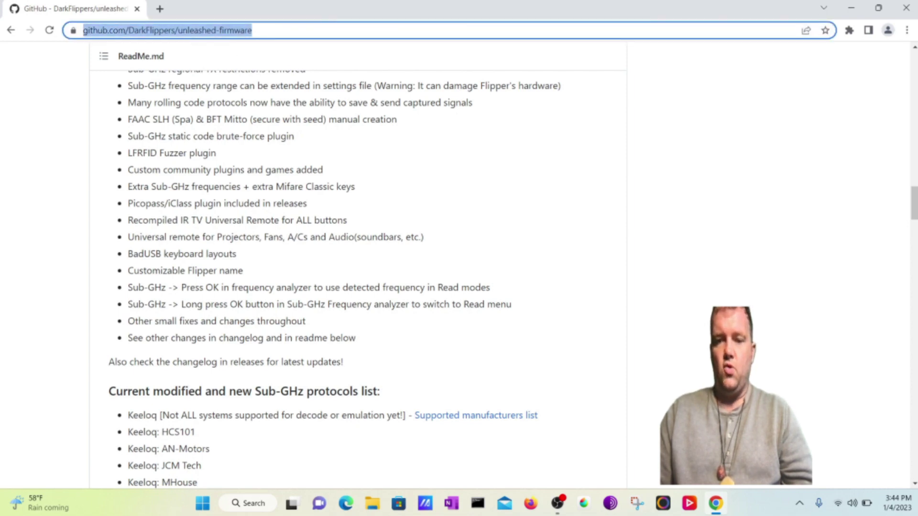
{"action": "left_click_drag", "start_coordinate": [913, 207], "coordinate": [914, 67]}
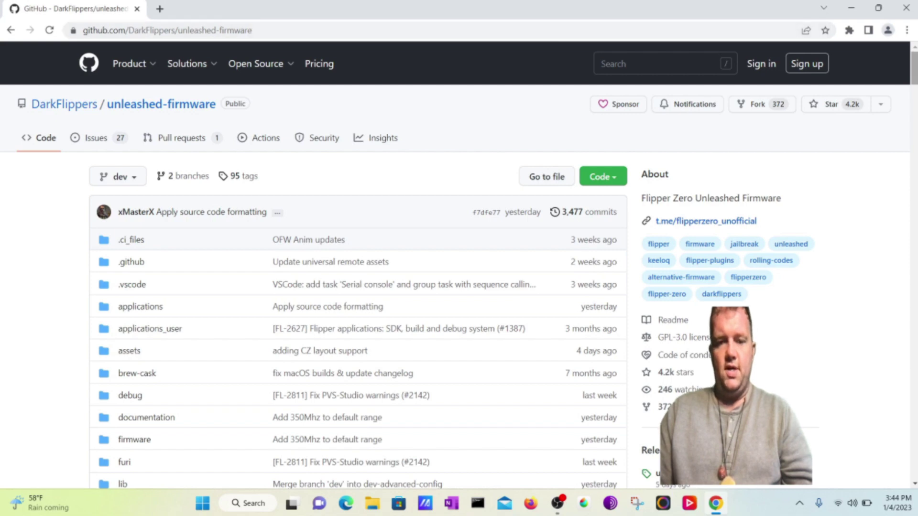
{"action": "left_click_drag", "start_coordinate": [914, 84], "coordinate": [915, 154]}
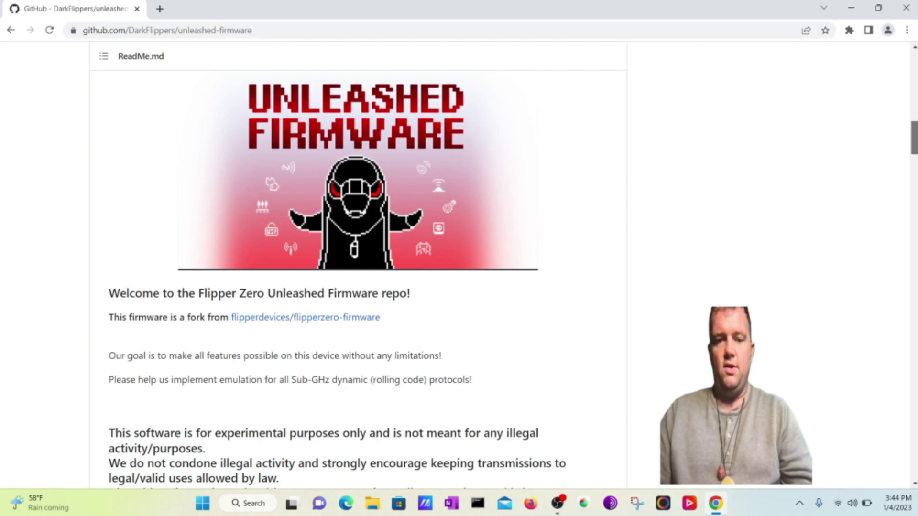
Step: Read down the README's changed features and modified Sub-GHz protocols to the project-support section
{"action": "scroll", "coordinate": [357, 279], "scroll_direction": "down", "scroll_amount": 6}
{"action": "scroll", "coordinate": [357, 280], "scroll_direction": "up", "scroll_amount": 1}
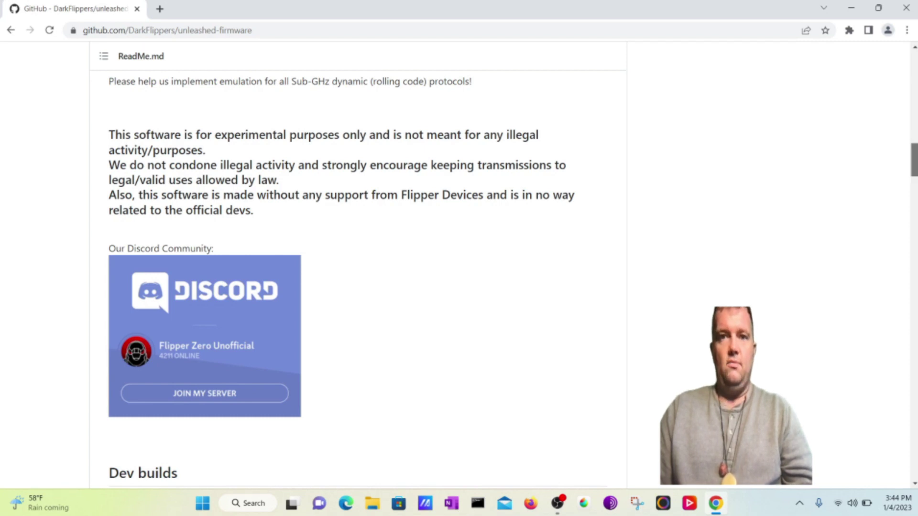
{"action": "scroll", "coordinate": [357, 268], "scroll_direction": "down", "scroll_amount": 3}
{"action": "scroll", "coordinate": [357, 268], "scroll_direction": "down", "scroll_amount": 1}
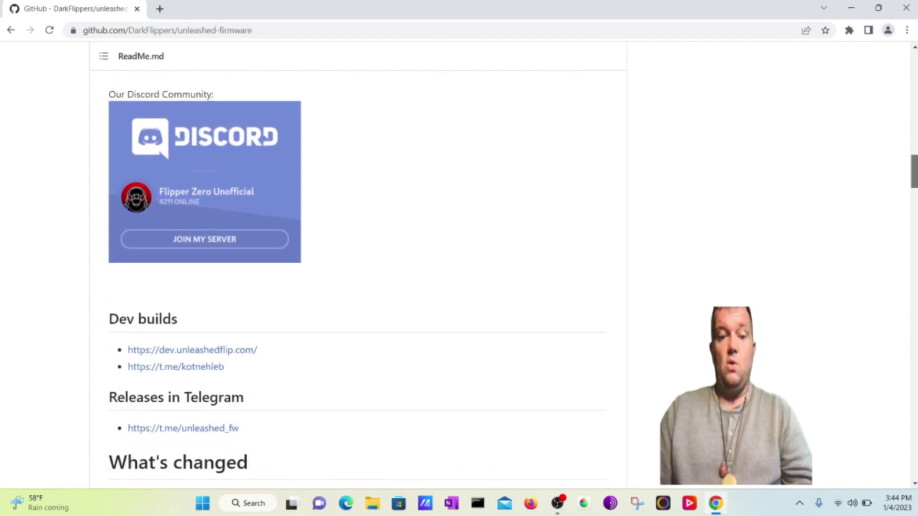
{"action": "scroll", "coordinate": [357, 268], "scroll_direction": "up", "scroll_amount": 1}
{"action": "scroll", "coordinate": [357, 268], "scroll_direction": "down", "scroll_amount": 3}
{"action": "scroll", "coordinate": [358, 268], "scroll_direction": "down", "scroll_amount": 1}
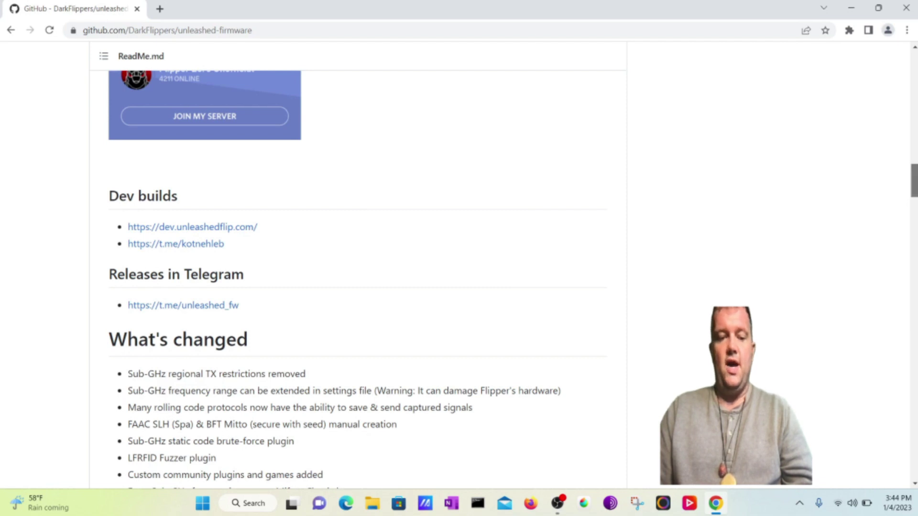
{"action": "scroll", "coordinate": [914, 181], "scroll_direction": "down", "scroll_amount": 5}
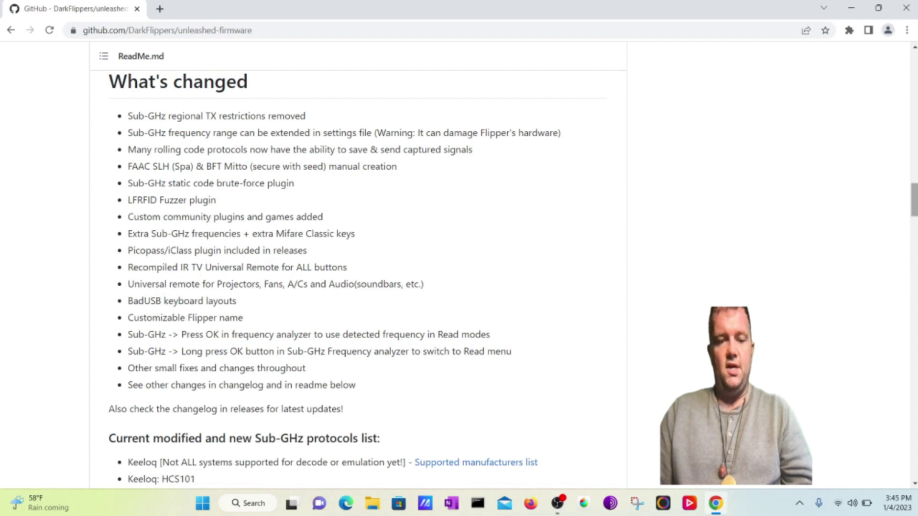
{"action": "scroll", "coordinate": [914, 199], "scroll_direction": "down", "scroll_amount": 5}
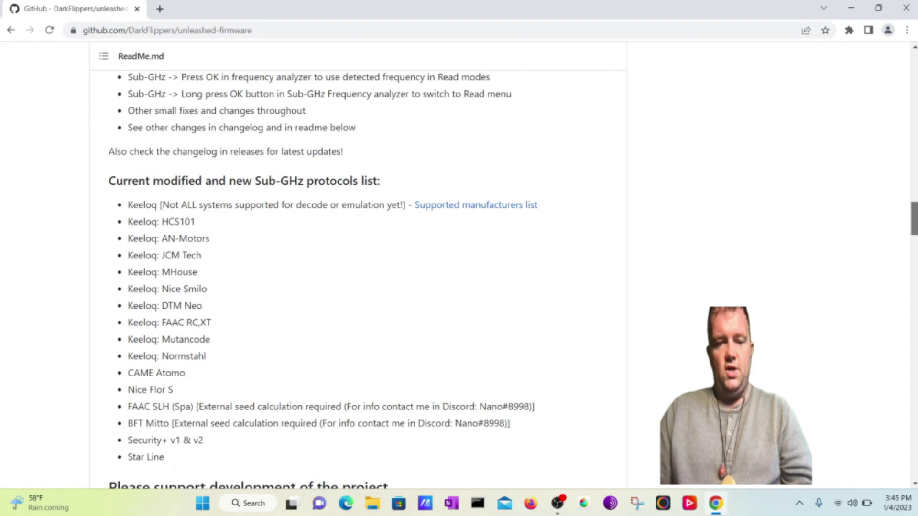
{"action": "scroll", "coordinate": [914, 215], "scroll_direction": "down", "scroll_amount": 5}
{"action": "scroll", "coordinate": [357, 280], "scroll_direction": "down", "scroll_amount": 5}
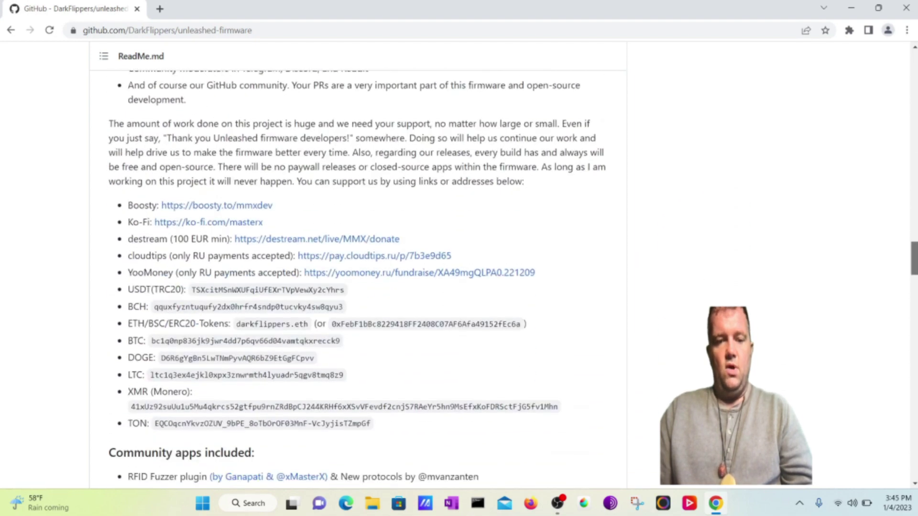
{"action": "scroll", "coordinate": [907, 252], "scroll_direction": "up", "scroll_amount": 3}
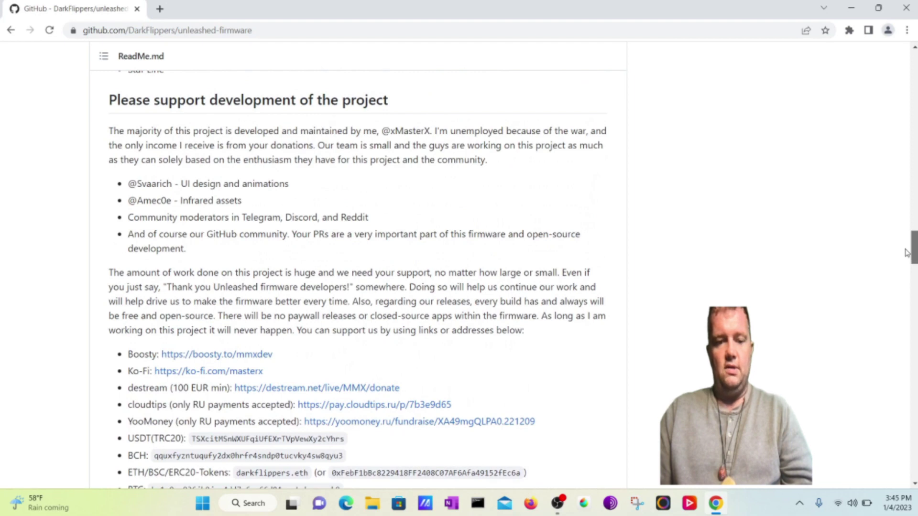
Step: Bring up the Community apps list with RFID Fuzzer, Sub-GHz bruteforce and WiFi Scanner
{"action": "left_click_drag", "start_coordinate": [907, 252], "coordinate": [911, 291]}
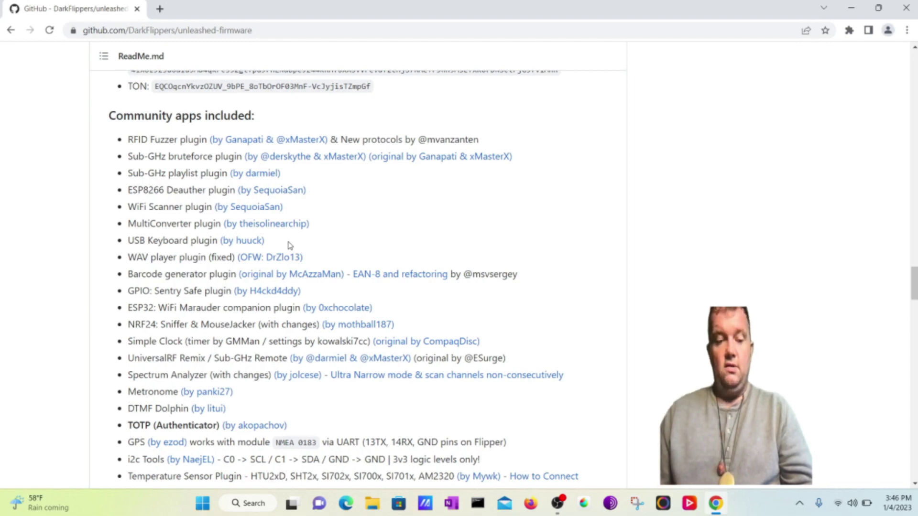
Step: Scroll past the Games and Other changes lists to the Instructions guides, including 'How to install firmware'
{"action": "scroll", "coordinate": [288, 245], "scroll_direction": "down", "scroll_amount": 3}
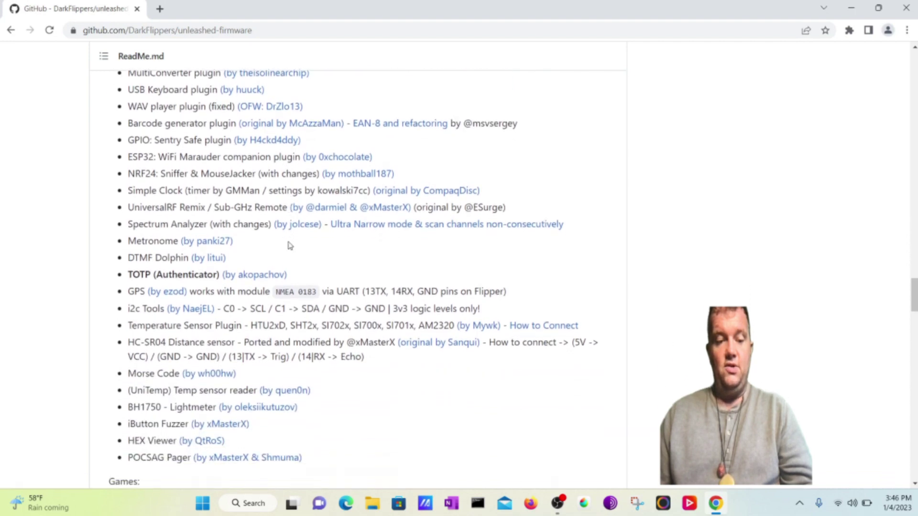
{"action": "scroll", "coordinate": [288, 245], "scroll_direction": "down", "scroll_amount": 2}
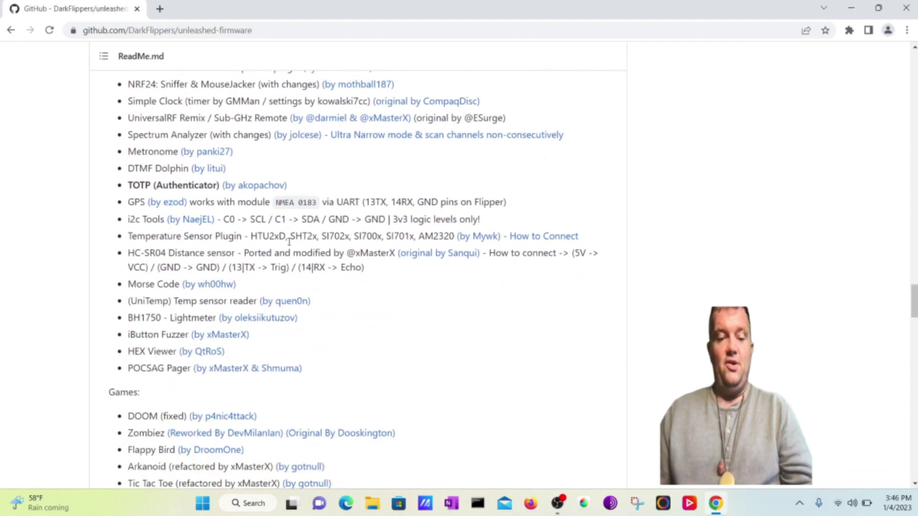
{"action": "scroll", "coordinate": [288, 241], "scroll_direction": "down", "scroll_amount": 2}
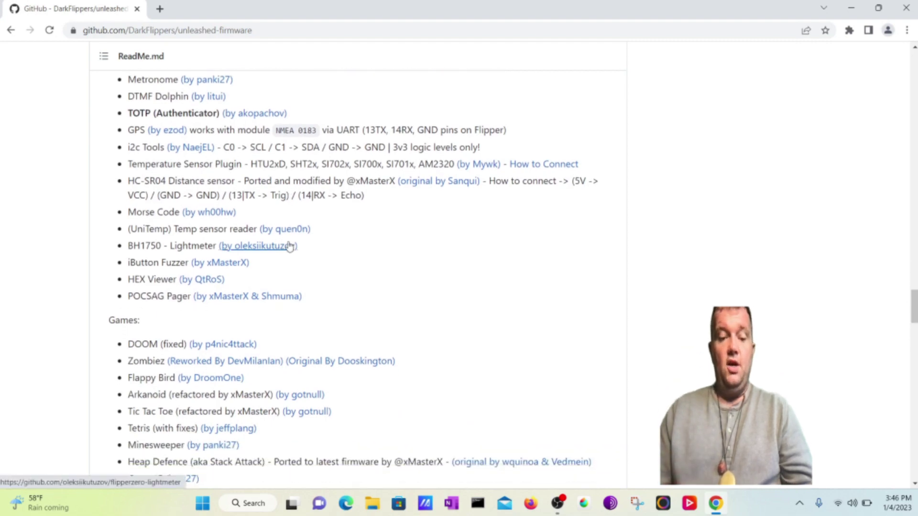
{"action": "scroll", "coordinate": [289, 246], "scroll_direction": "down", "scroll_amount": 5}
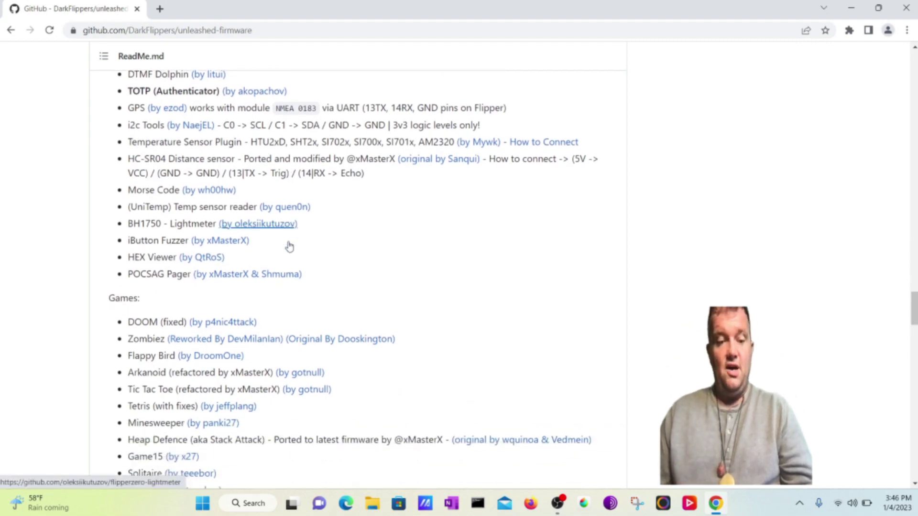
{"action": "scroll", "coordinate": [288, 243], "scroll_direction": "down", "scroll_amount": 1}
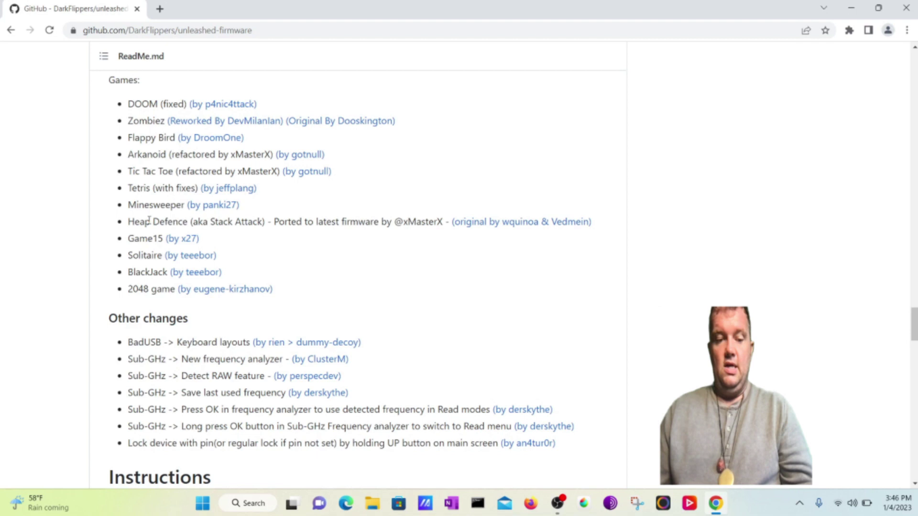
{"action": "scroll", "coordinate": [149, 220], "scroll_direction": "down", "scroll_amount": 3}
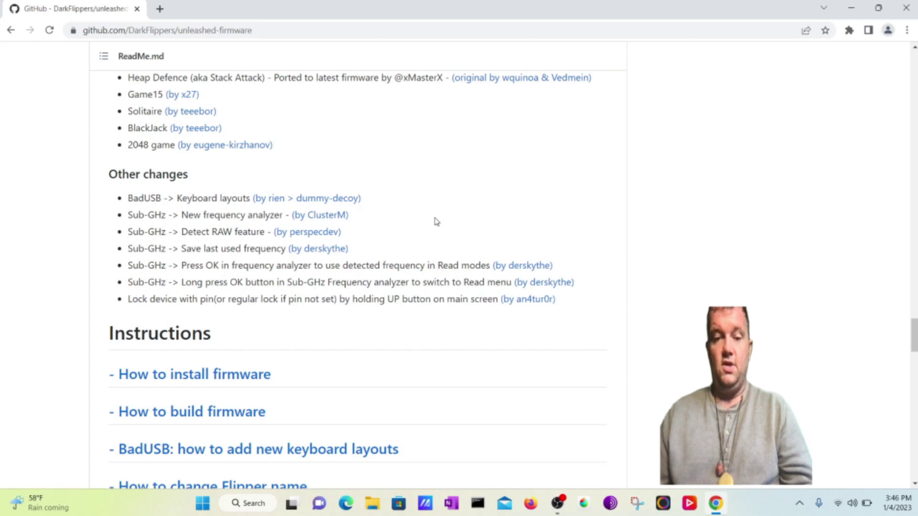
{"action": "scroll", "coordinate": [436, 222], "scroll_direction": "down", "scroll_amount": 3}
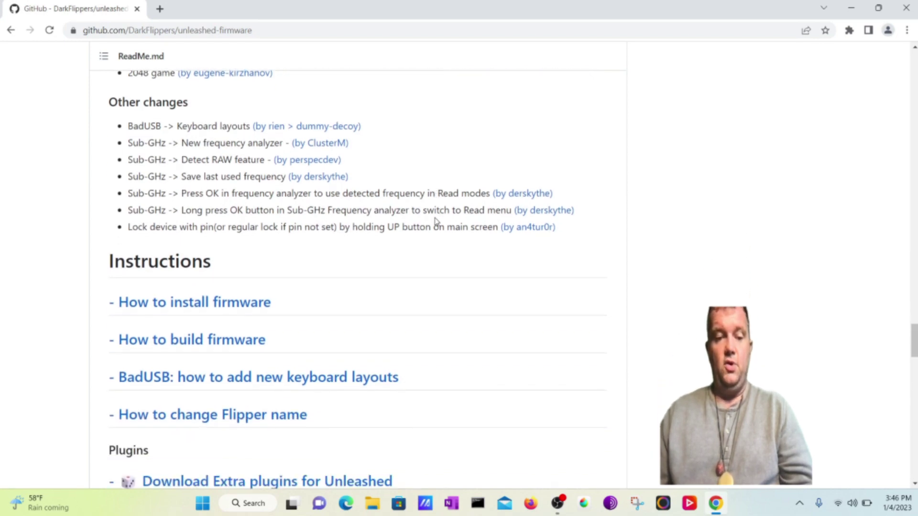
{"action": "scroll", "coordinate": [436, 221], "scroll_direction": "down", "scroll_amount": 2}
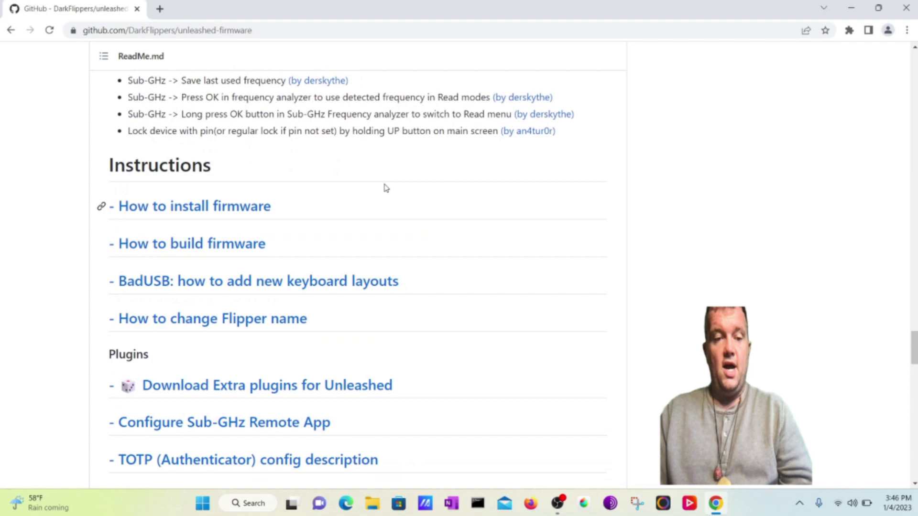
Step: Open the 'How to install firmware' guide in a new tab and switch to it
{"action": "right_click", "coordinate": [239, 205]}
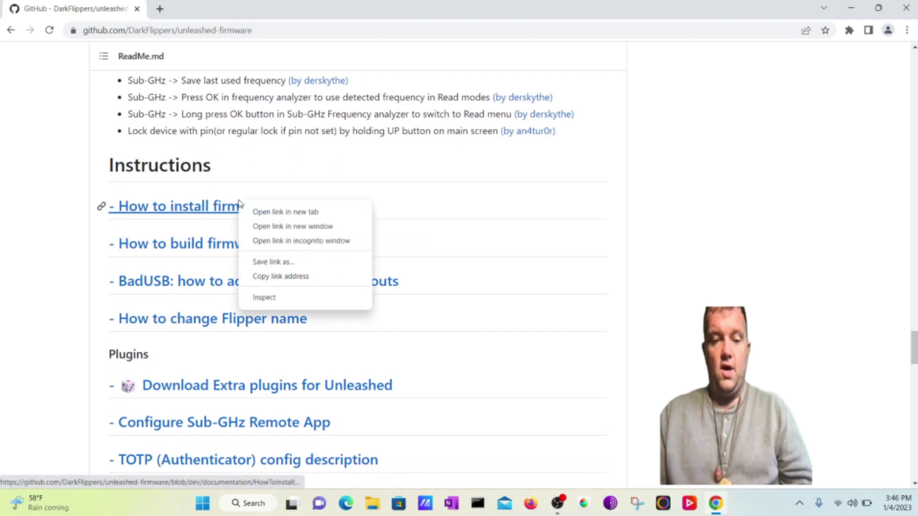
{"action": "left_click", "coordinate": [270, 212]}
{"action": "left_click", "coordinate": [195, 7]}
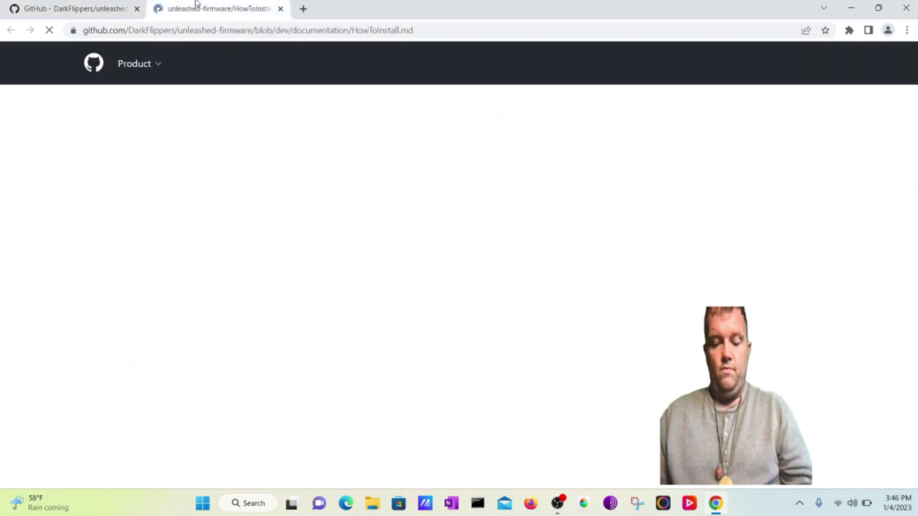
Step: Read through the Web Updater and iOS mobile app installation steps
{"action": "key", "text": "Down"}
{"action": "key", "text": "Down"}
{"action": "key", "text": "Down"}
{"action": "key", "text": "Down"}
{"action": "key", "text": "Down"}
{"action": "key", "text": "Down"}
{"action": "key", "text": "Down"}
{"action": "key", "text": "Down"}
{"action": "key", "text": "Down"}
{"action": "key", "text": "Down"}
{"action": "key", "text": "Down"}
{"action": "key", "text": "Down"}
{"action": "key", "text": "Down"}
{"action": "key", "text": "Down"}
{"action": "key", "text": "Down"}
{"action": "key", "text": "Down"}
{"action": "key", "text": "Down"}
{"action": "key", "text": "Down"}
{"action": "key", "text": "Down"}
{"action": "key", "text": "Down"}
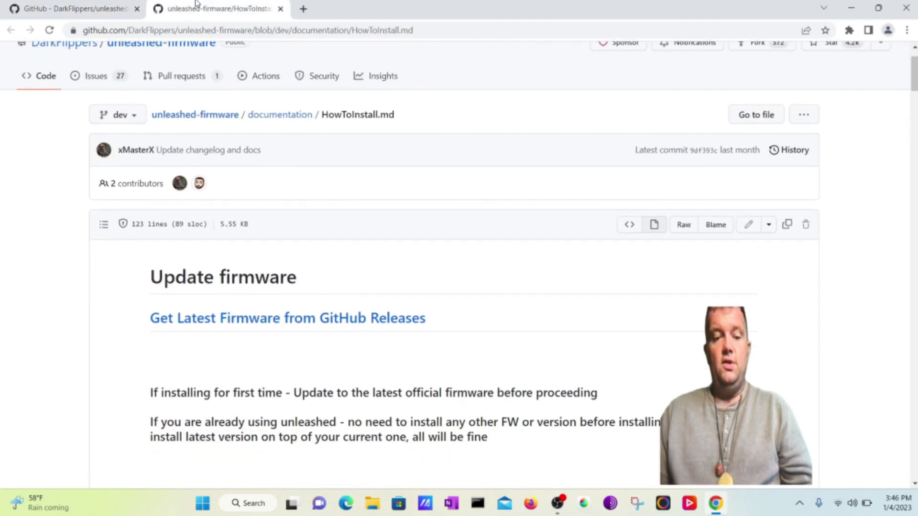
{"action": "key", "text": "Down"}
{"action": "key", "text": "Down"}
{"action": "key", "text": "Down"}
{"action": "key", "text": "Down"}
{"action": "key", "text": "Down"}
{"action": "key", "text": "Down"}
{"action": "key", "text": "Down"}
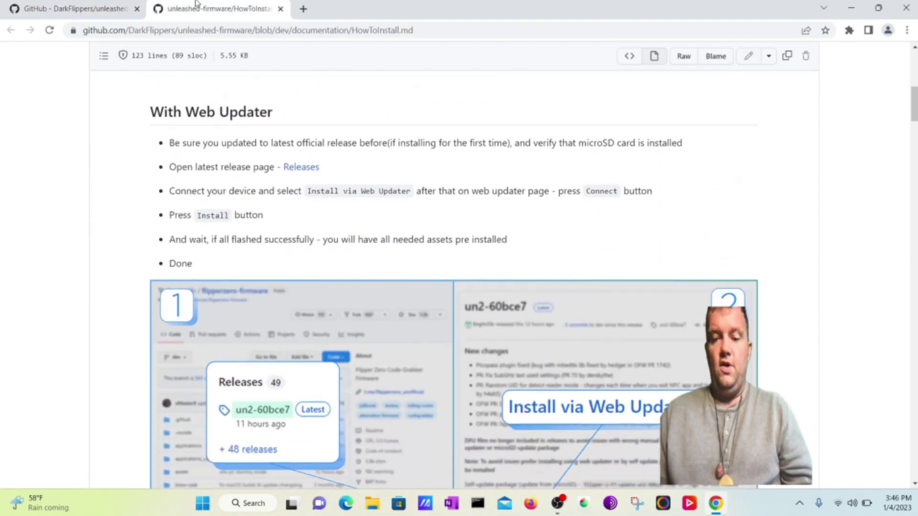
{"action": "key", "text": "Down"}
{"action": "key", "text": "Down"}
{"action": "key", "text": "Down"}
{"action": "key", "text": "Down"}
{"action": "key", "text": "Down"}
{"action": "key", "text": "Down"}
{"action": "key", "text": "Down"}
{"action": "key", "text": "Down"}
{"action": "key", "text": "Down"}
{"action": "key", "text": "Down"}
{"action": "key", "text": "Down"}
{"action": "key", "text": "Down"}
{"action": "key", "text": "Down"}
{"action": "key", "text": "Down"}
{"action": "key", "text": "Down"}
{"action": "key", "text": "Down"}
{"action": "key", "text": "Down"}
{"action": "key", "text": "Down"}
{"action": "key", "text": "Down"}
{"action": "key", "text": "Down"}
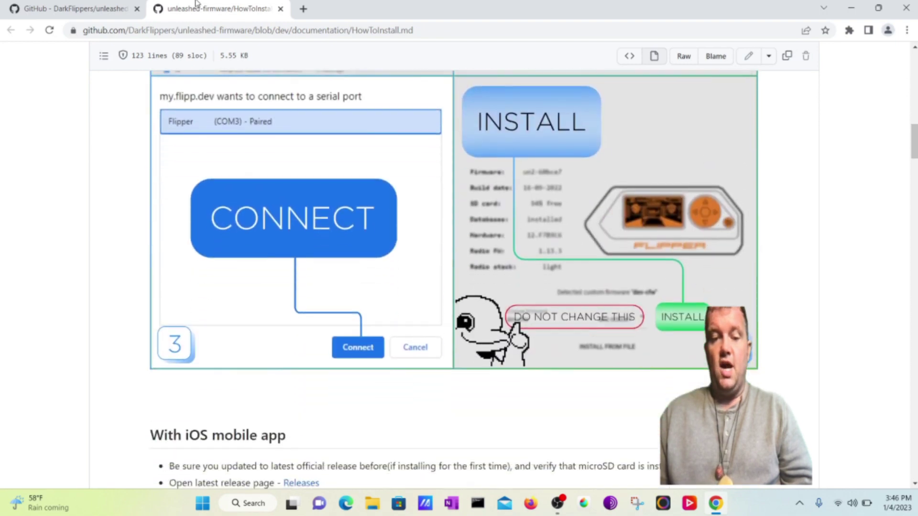
{"action": "key", "text": "Down"}
{"action": "key", "text": "Down"}
{"action": "key", "text": "Down"}
{"action": "key", "text": "Down"}
{"action": "key", "text": "Down"}
{"action": "key", "text": "Down"}
{"action": "key", "text": "Down"}
{"action": "key", "text": "Down"}
{"action": "key", "text": "Down"}
{"action": "key", "text": "Down"}
{"action": "key", "text": "Down"}
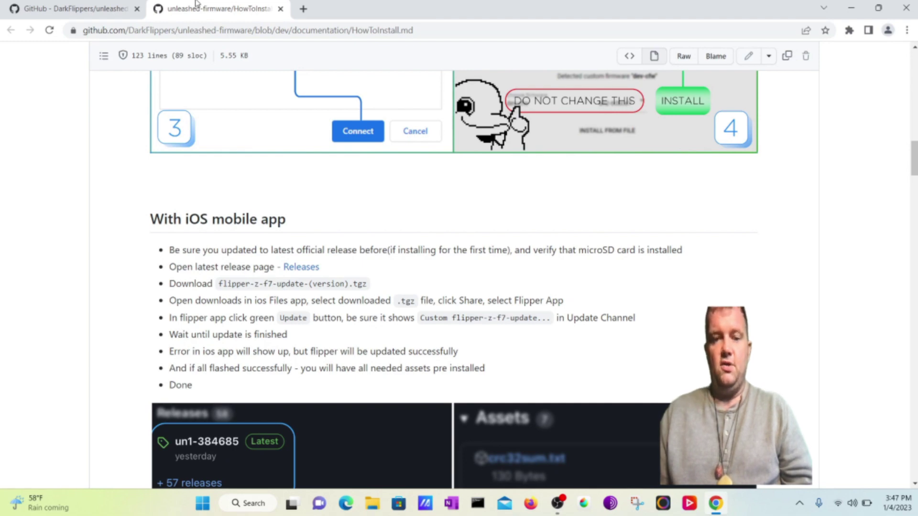
{"action": "key", "text": "Down"}
{"action": "key", "text": "Down"}
{"action": "key", "text": "Down"}
{"action": "key", "text": "Down"}
{"action": "key", "text": "Down"}
{"action": "key", "text": "Down"}
{"action": "key", "text": "Down"}
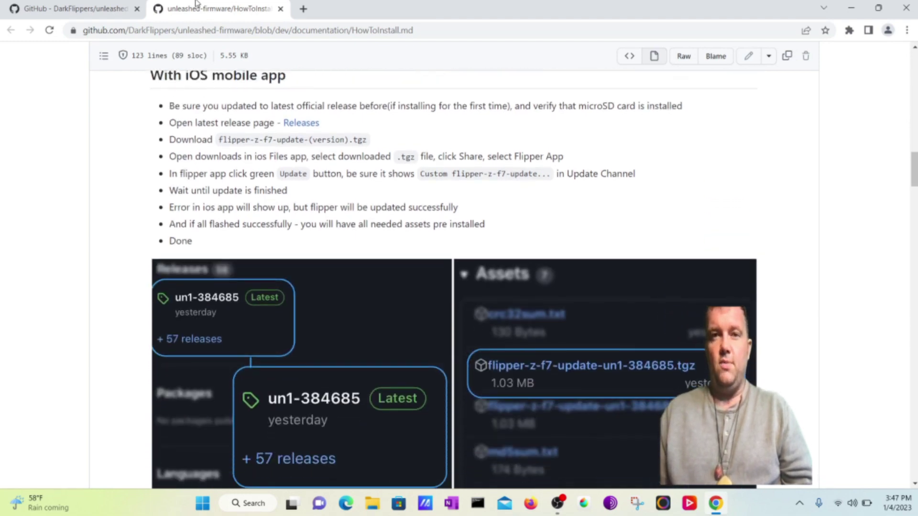
{"action": "key", "text": "Down"}
{"action": "key", "text": "Down"}
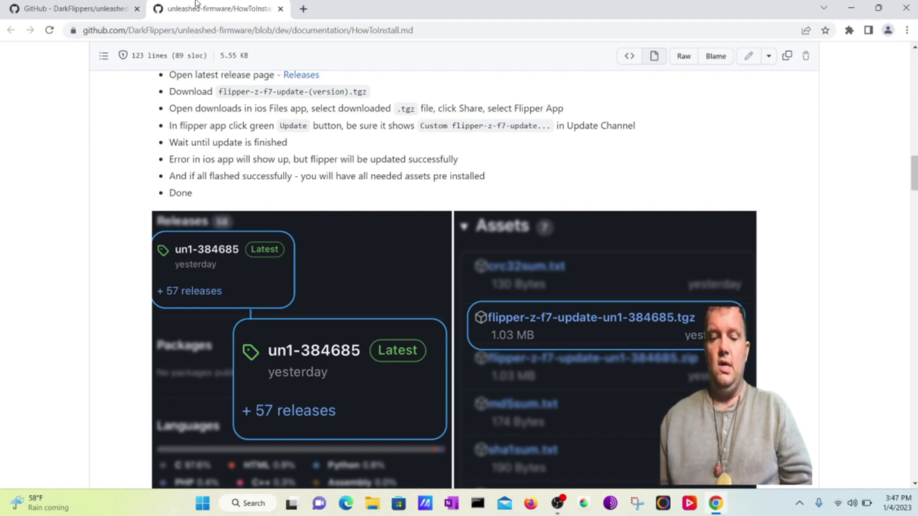
Step: Continue down to the Android app methods using the .tgz download and web updater link
{"action": "scroll", "coordinate": [195, 3], "scroll_direction": "down", "scroll_amount": 2}
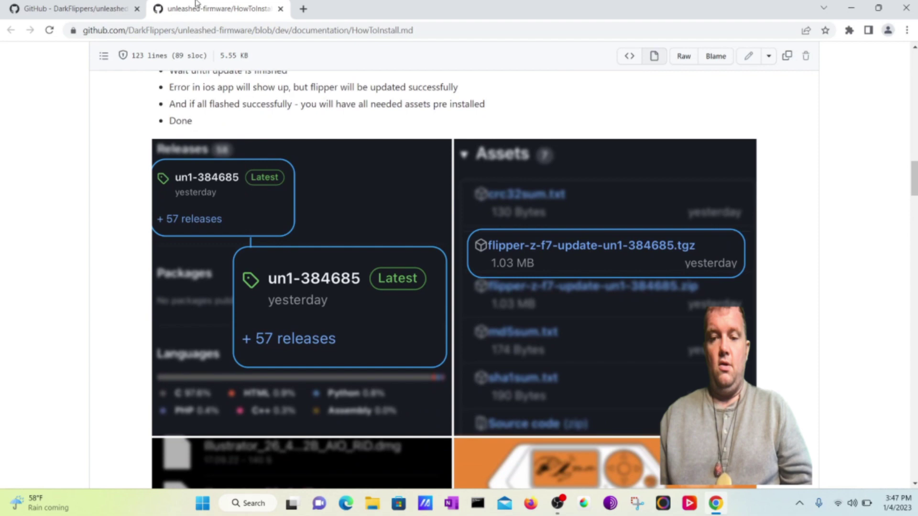
{"action": "scroll", "coordinate": [195, 3], "scroll_direction": "down", "scroll_amount": 10}
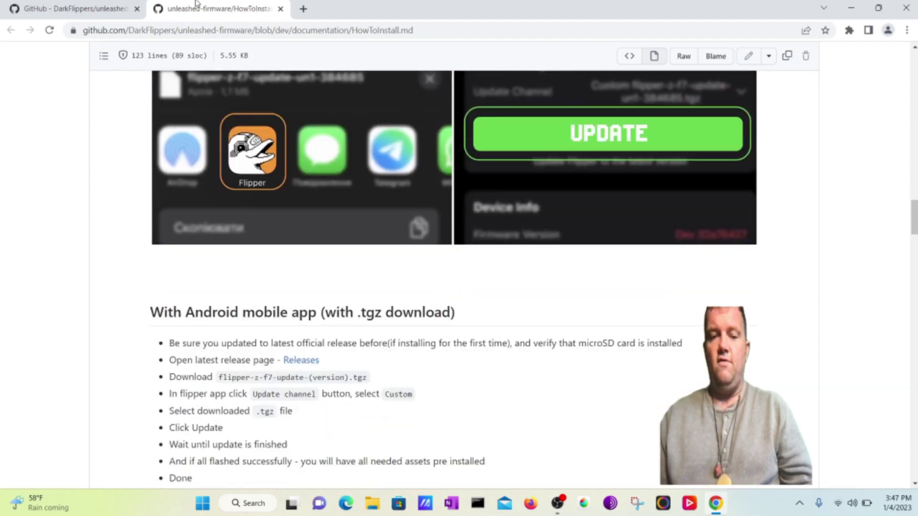
{"action": "scroll", "coordinate": [195, 3], "scroll_direction": "down", "scroll_amount": 2}
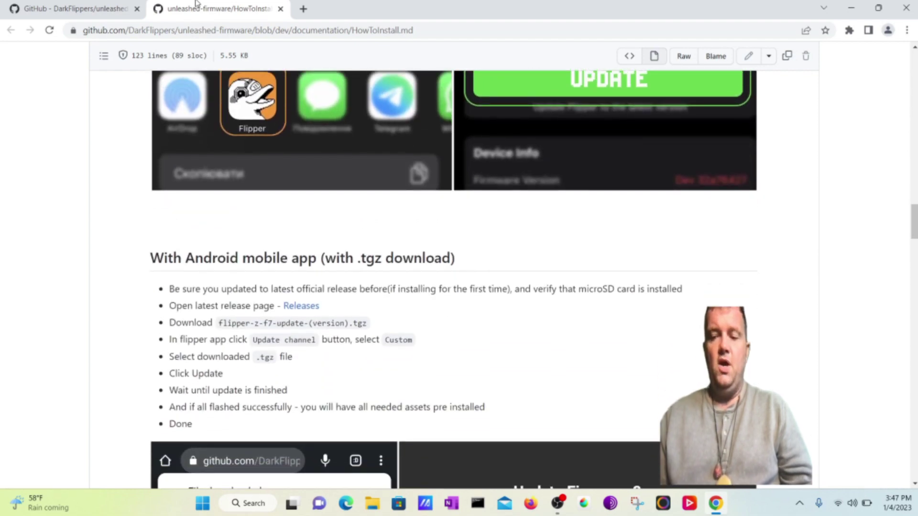
{"action": "scroll", "coordinate": [195, 3], "scroll_direction": "up", "scroll_amount": 1}
{"action": "scroll", "coordinate": [195, 3], "scroll_direction": "down", "scroll_amount": 6}
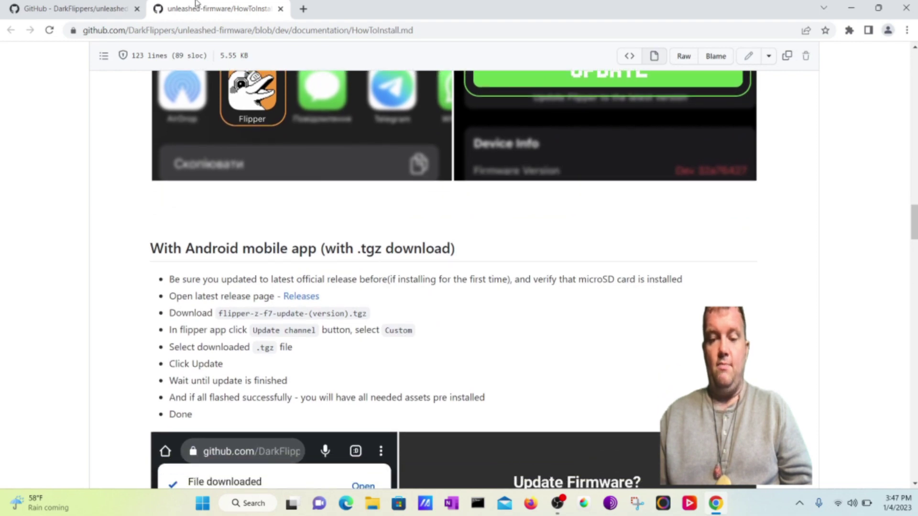
{"action": "scroll", "coordinate": [195, 2], "scroll_direction": "down", "scroll_amount": 6}
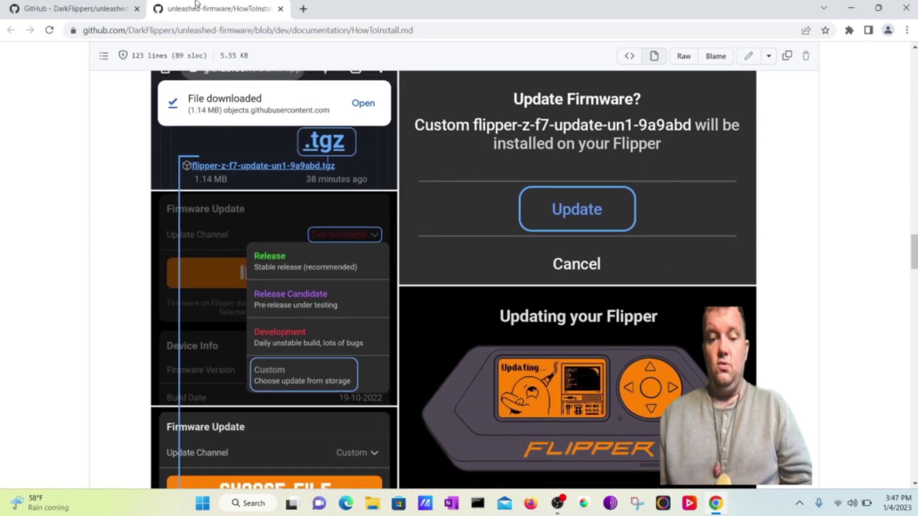
{"action": "scroll", "coordinate": [195, 3], "scroll_direction": "down", "scroll_amount": 10}
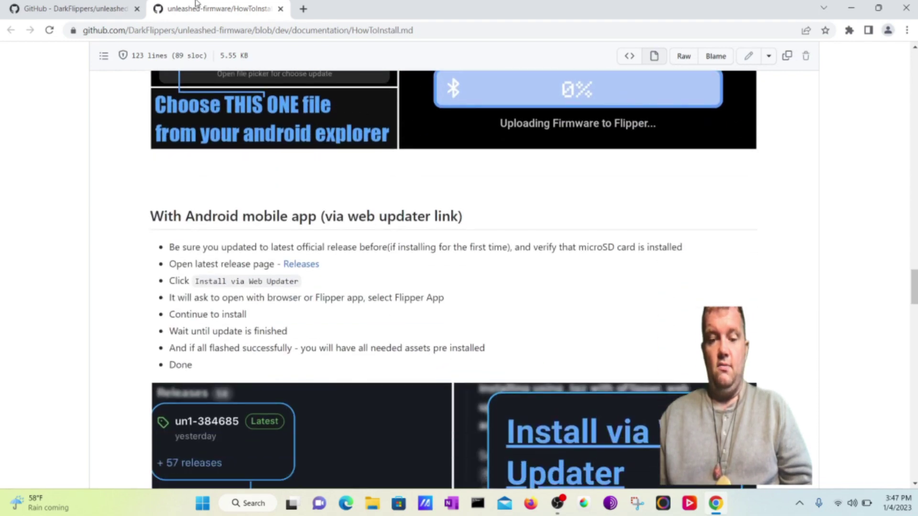
{"action": "scroll", "coordinate": [195, 3], "scroll_direction": "down", "scroll_amount": 5}
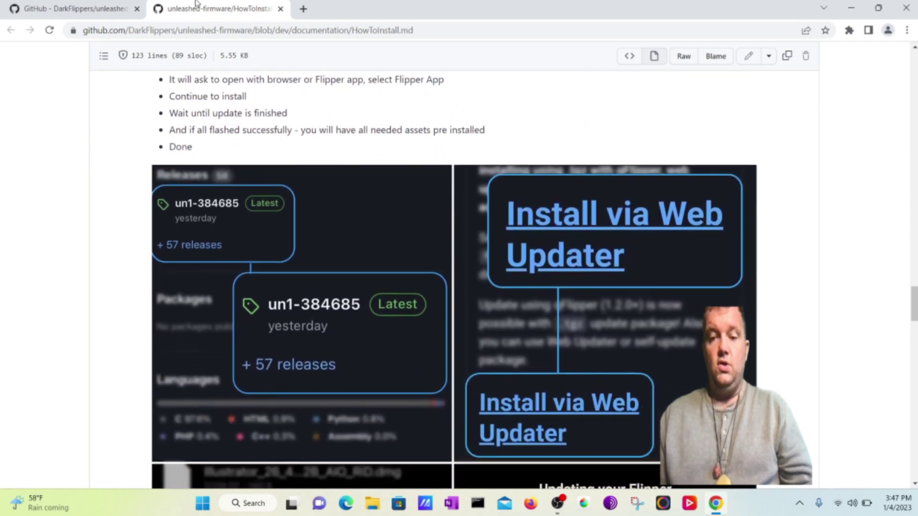
{"action": "scroll", "coordinate": [195, 3], "scroll_direction": "down", "scroll_amount": 4}
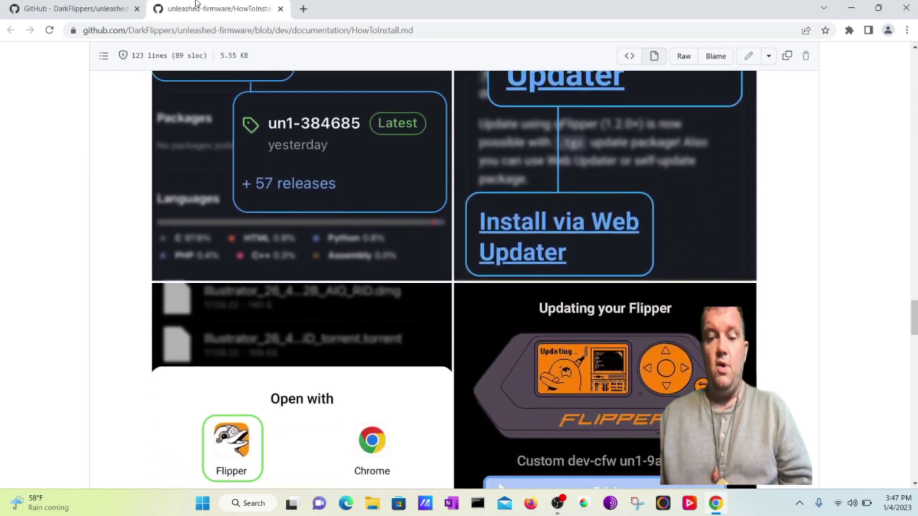
{"action": "scroll", "coordinate": [195, 3], "scroll_direction": "down", "scroll_amount": 2}
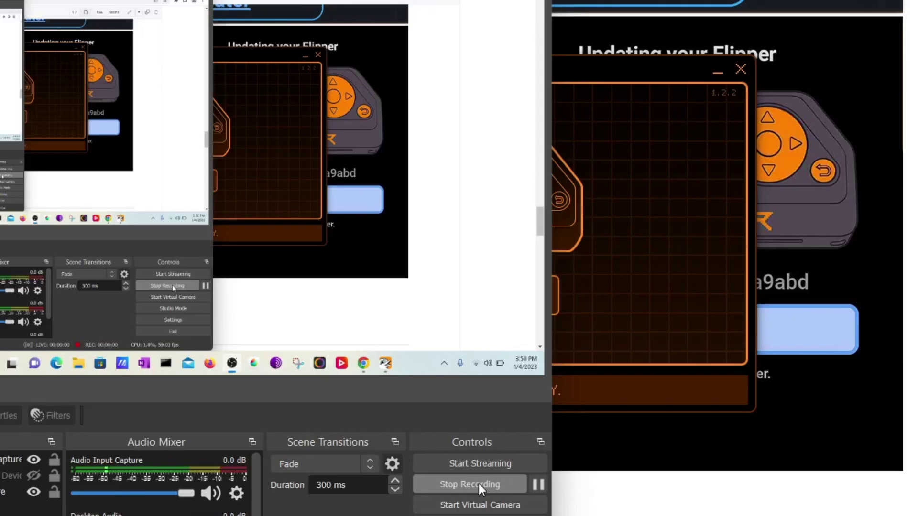
Step: Confirm qFlipper's Success! screen, then scroll the guide to its 'With qFlipper (1.2.0+)' steps
{"action": "left_click", "coordinate": [640, 72]}
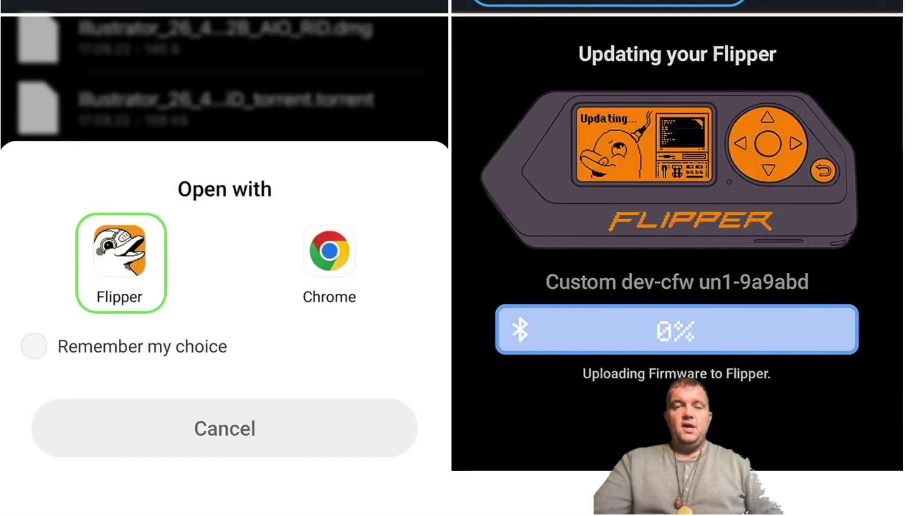
{"action": "key", "text": "alt+Tab"}
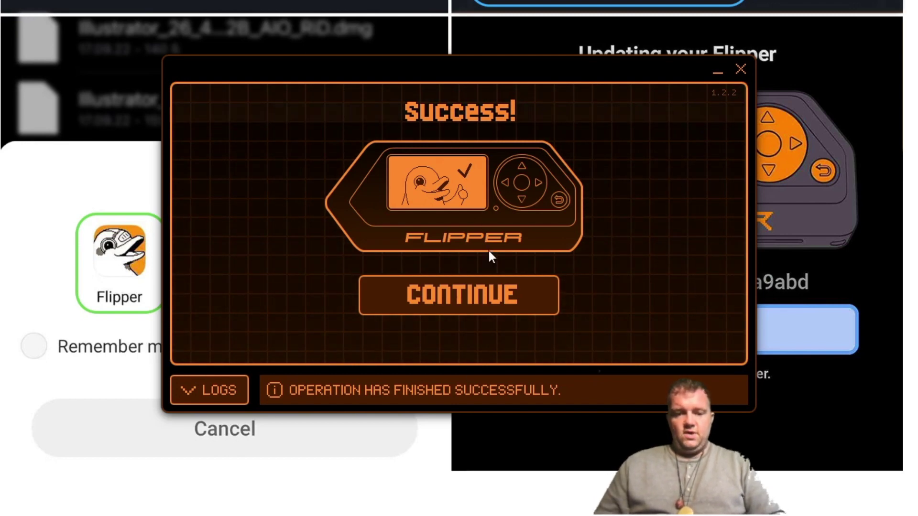
{"action": "left_click", "coordinate": [487, 287]}
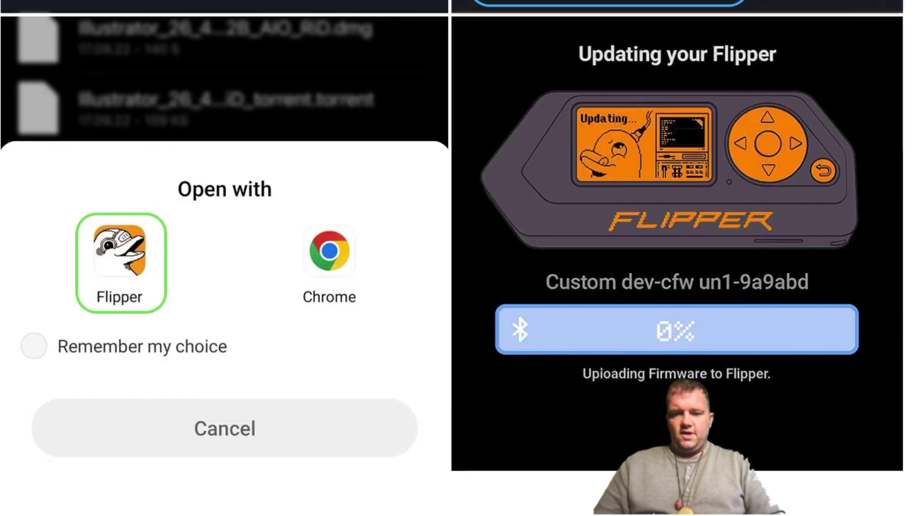
{"action": "scroll", "coordinate": [452, 258], "scroll_direction": "down", "scroll_amount": 5}
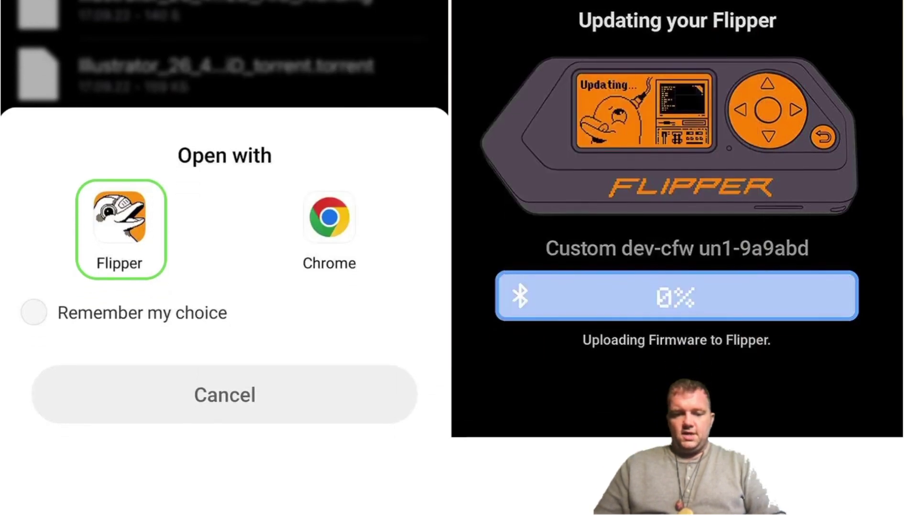
{"action": "scroll", "coordinate": [452, 258], "scroll_direction": "down", "scroll_amount": 4}
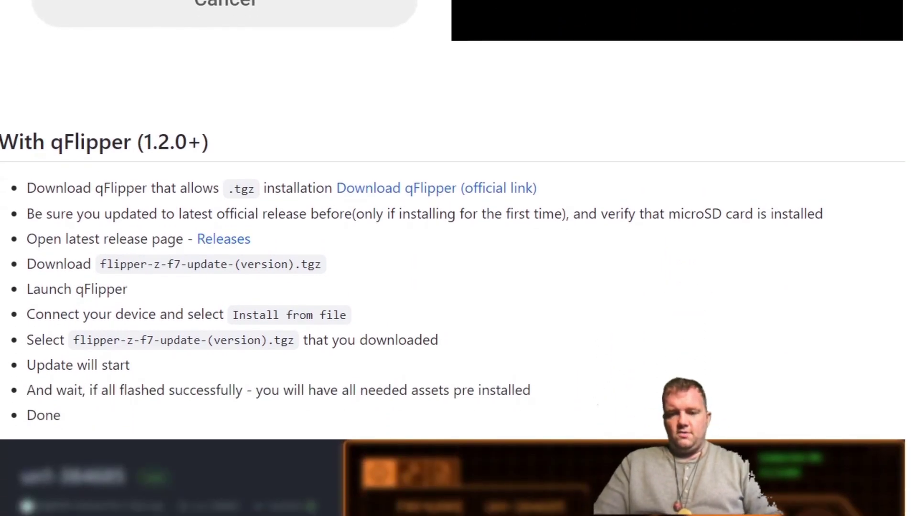
Step: Scroll back up through the 'With qFlipper (1.2.0+)' install instructions
{"action": "scroll", "coordinate": [452, 258], "scroll_direction": "up", "scroll_amount": 1}
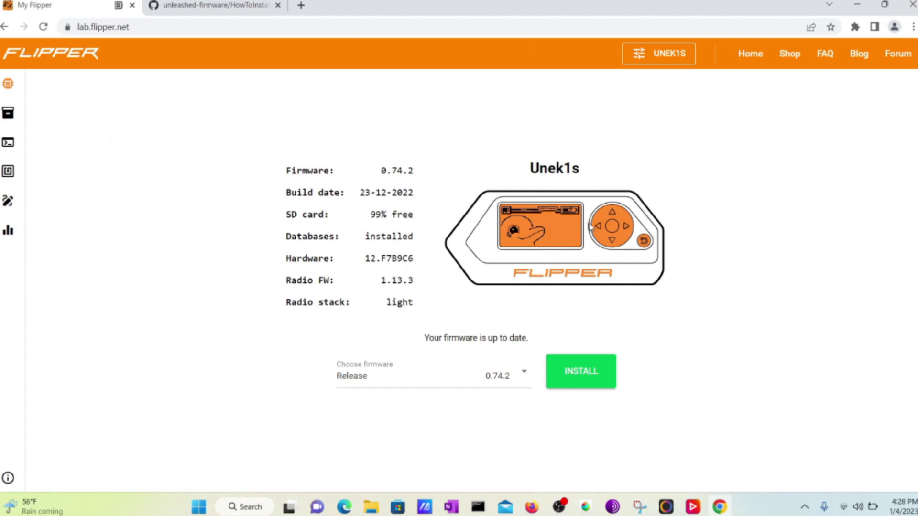
Step: Switch the firmware choice from Release 0.74.2 to Dev (unstable) 72dc8e95 and install it
{"action": "left_click", "coordinate": [467, 382]}
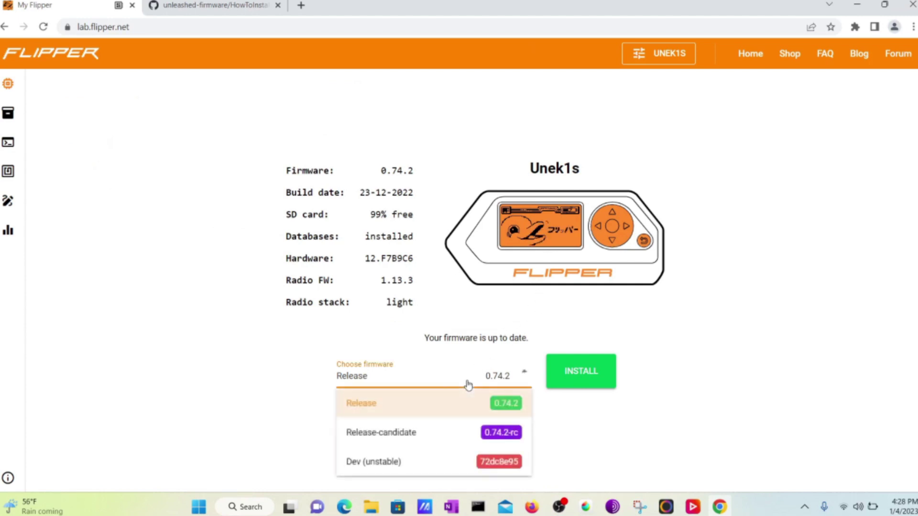
{"action": "left_click", "coordinate": [422, 467]}
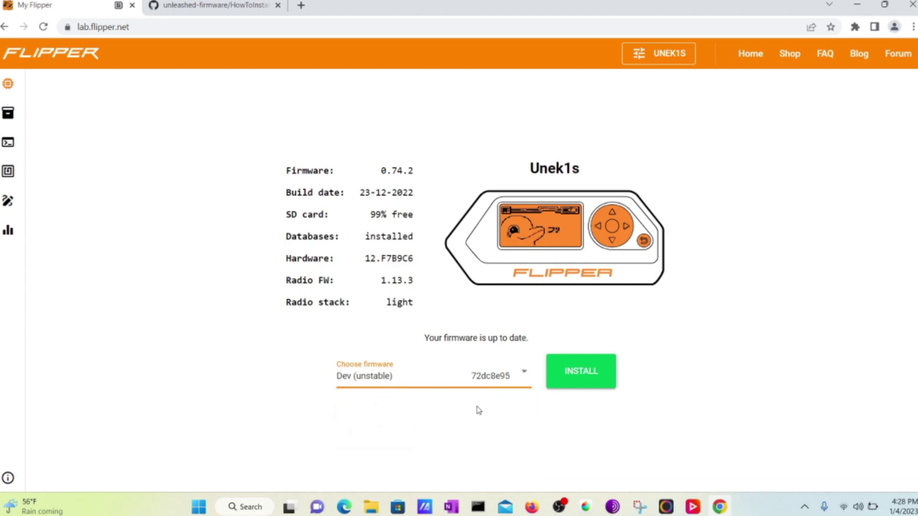
{"action": "left_click", "coordinate": [592, 380]}
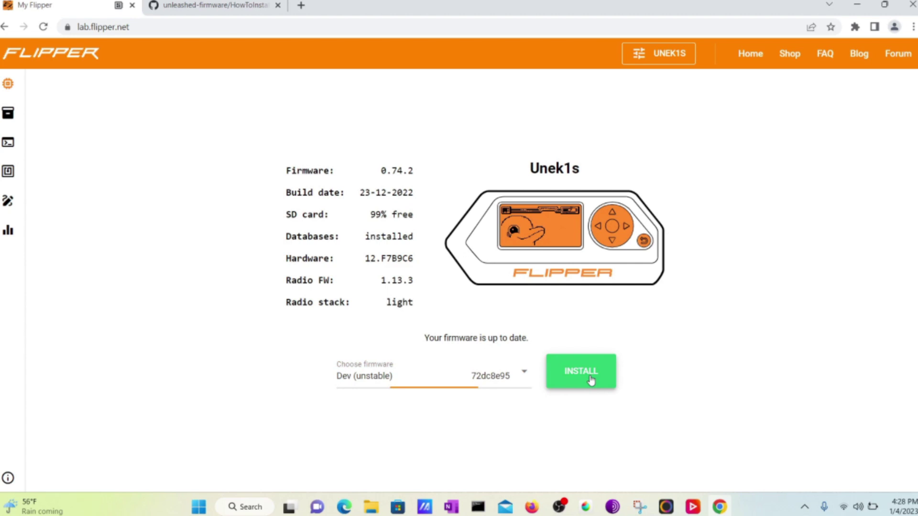